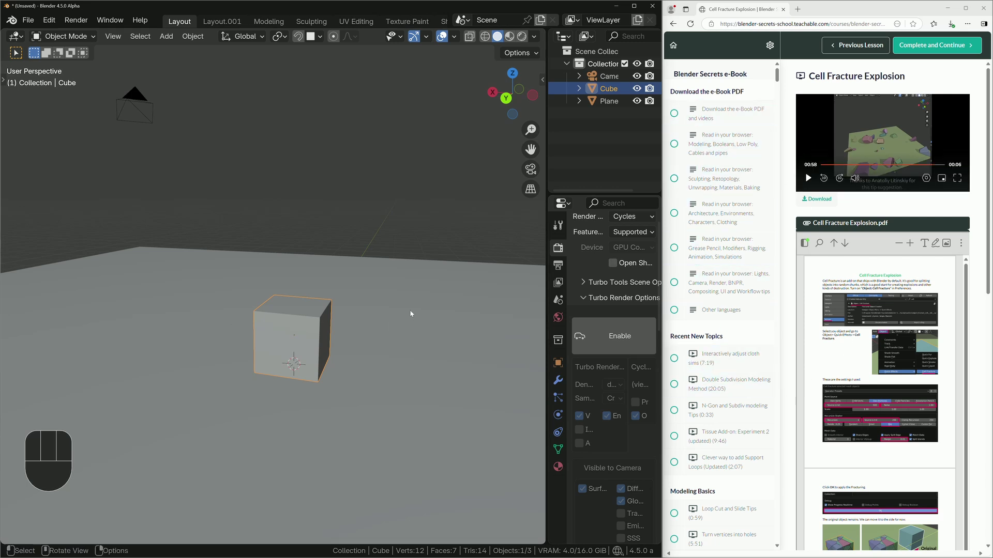
- Open the Cell Fracture Explosion.pdf download from the lesson page in the browser
{"action": "left_click_drag", "start_coordinate": [410, 314], "coordinate": [342, 345]}
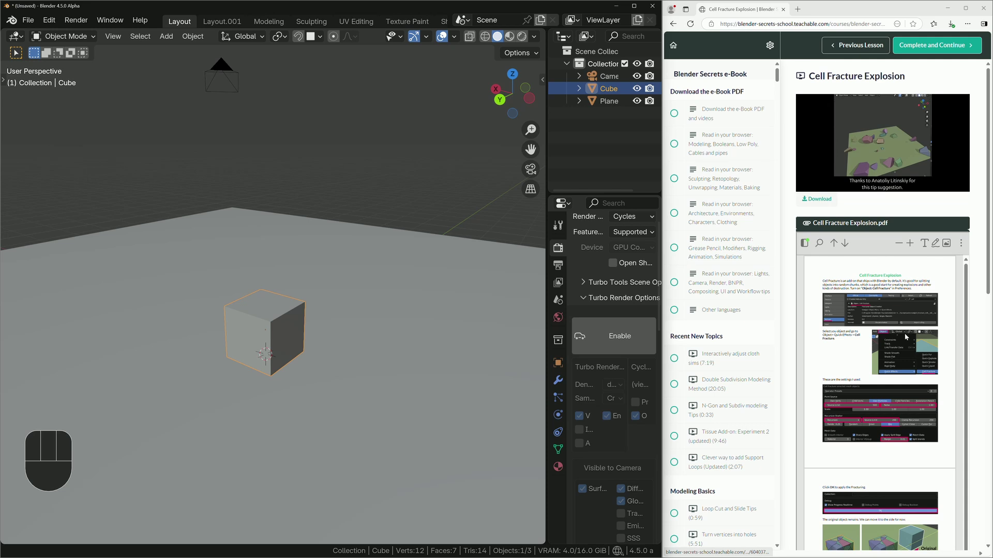
{"action": "scroll", "coordinate": [906, 336], "scroll_direction": "down", "scroll_amount": 10}
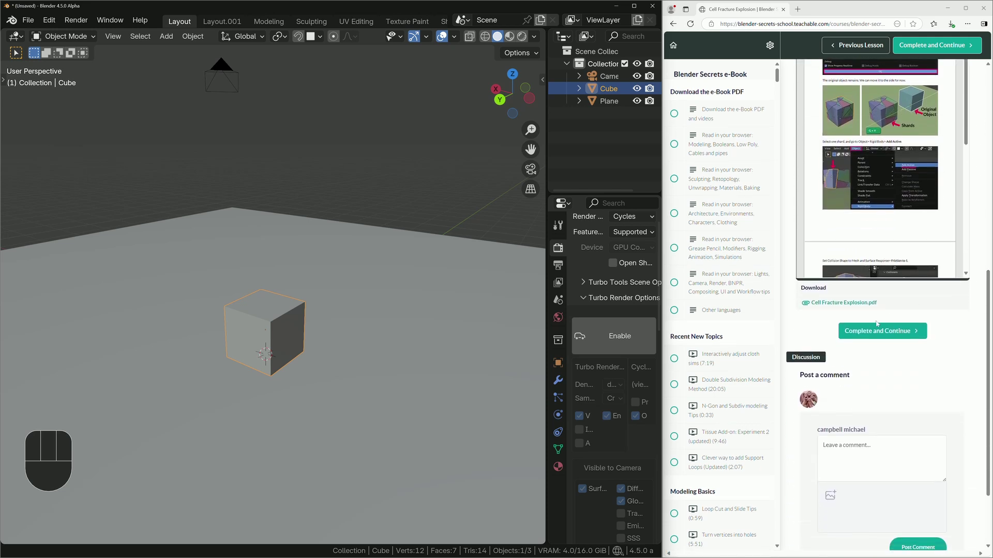
{"action": "left_click", "coordinate": [854, 306]}
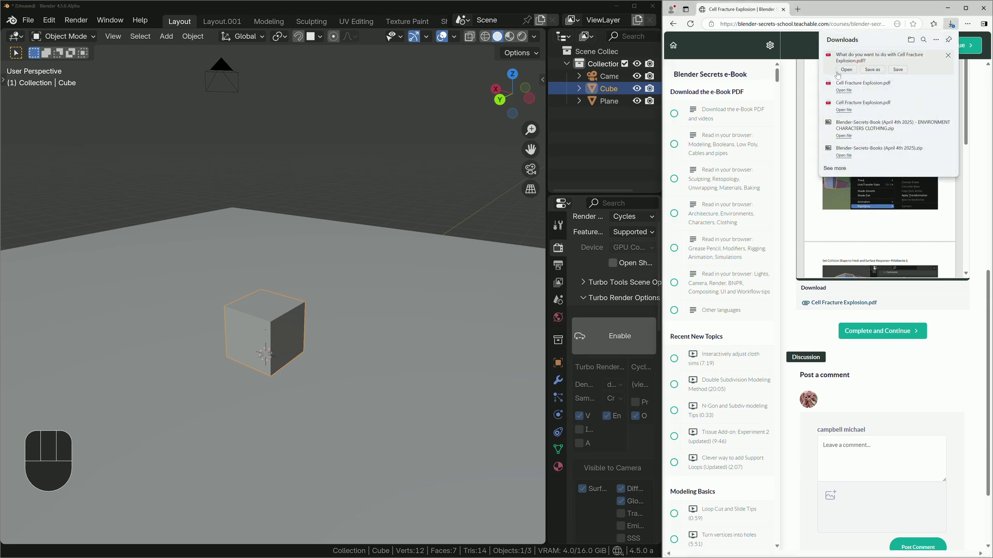
{"action": "left_click", "coordinate": [846, 69]}
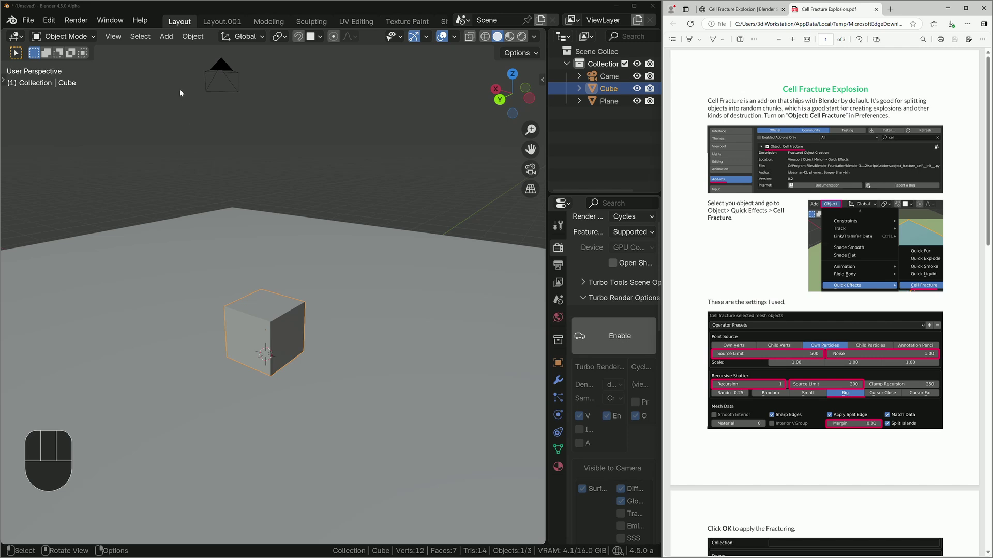
- In Blender, start a Cell Fracture on the cube with a point source limit of 500 and noise of 1
{"action": "left_click", "coordinate": [192, 36]}
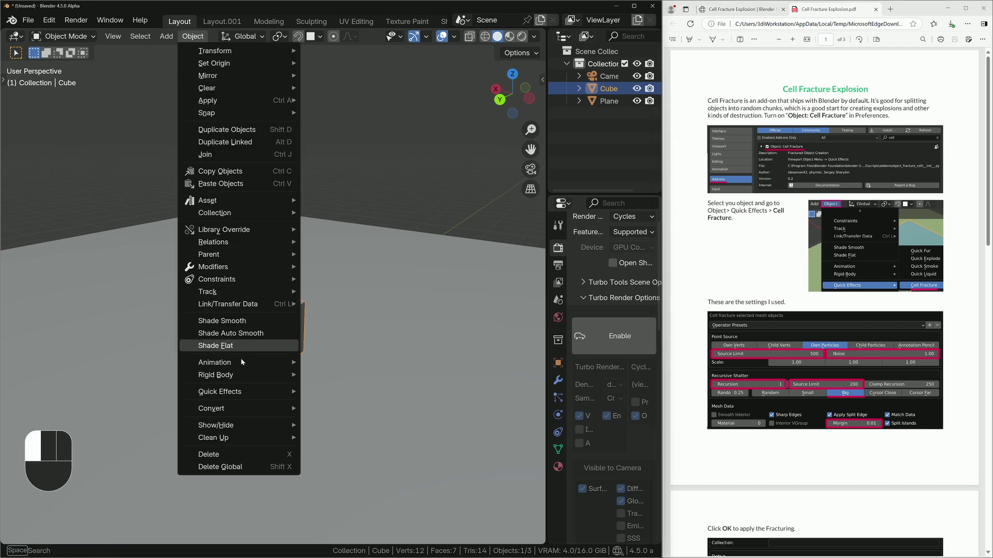
{"action": "left_click_drag", "start_coordinate": [240, 358], "coordinate": [243, 394]}
{"action": "left_click_drag", "start_coordinate": [360, 430], "coordinate": [358, 445]}
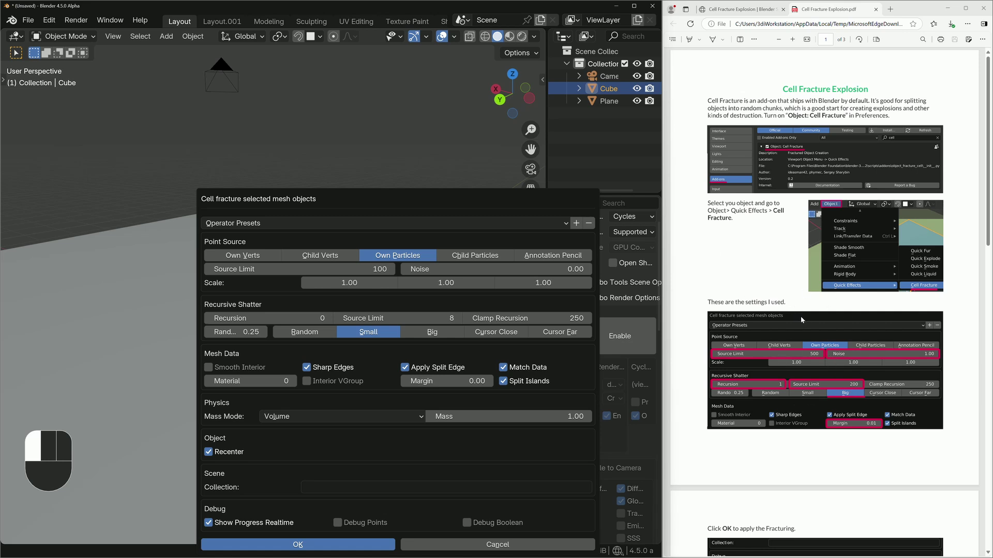
{"action": "left_click", "coordinate": [368, 269]}
{"action": "type", "text": "500"}
{"action": "left_click", "coordinate": [414, 269]}
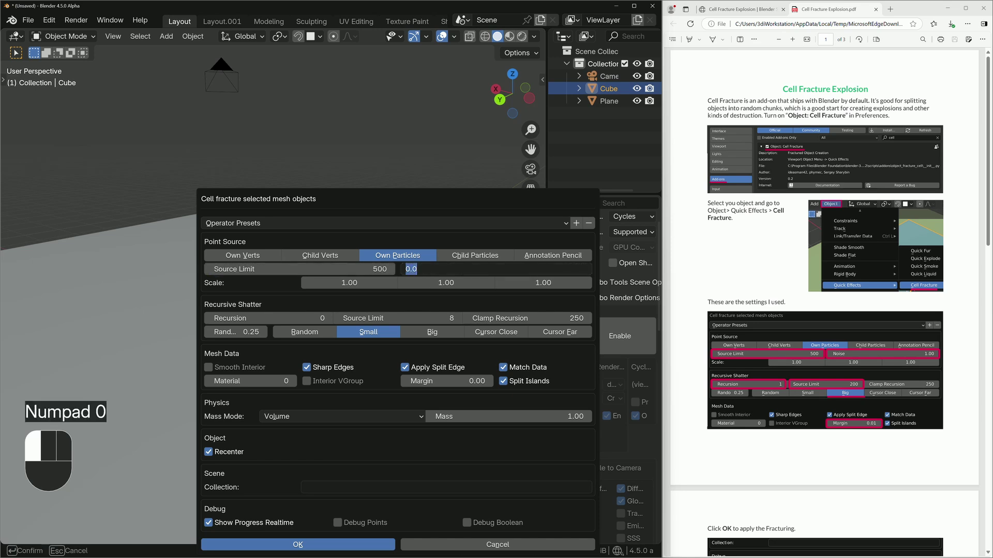
{"action": "type", "text": "1"}
- Set the recursive shatter to recursion 1, source limit 200 and Big, with a margin of 0.01, and run the fracture
{"action": "left_click", "coordinate": [393, 283]}
{"action": "left_click", "coordinate": [428, 330]}
{"action": "left_click", "coordinate": [416, 317]}
{"action": "type", "text": "200"}
{"action": "left_click", "coordinate": [325, 318]}
{"action": "left_click_drag", "start_coordinate": [448, 381], "coordinate": [456, 381]}
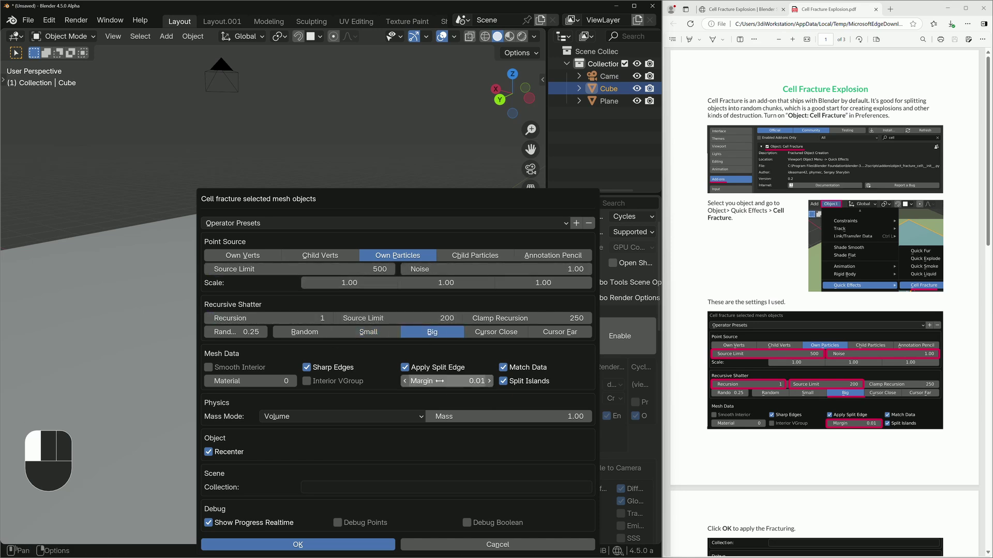
{"action": "left_click", "coordinate": [297, 544]}
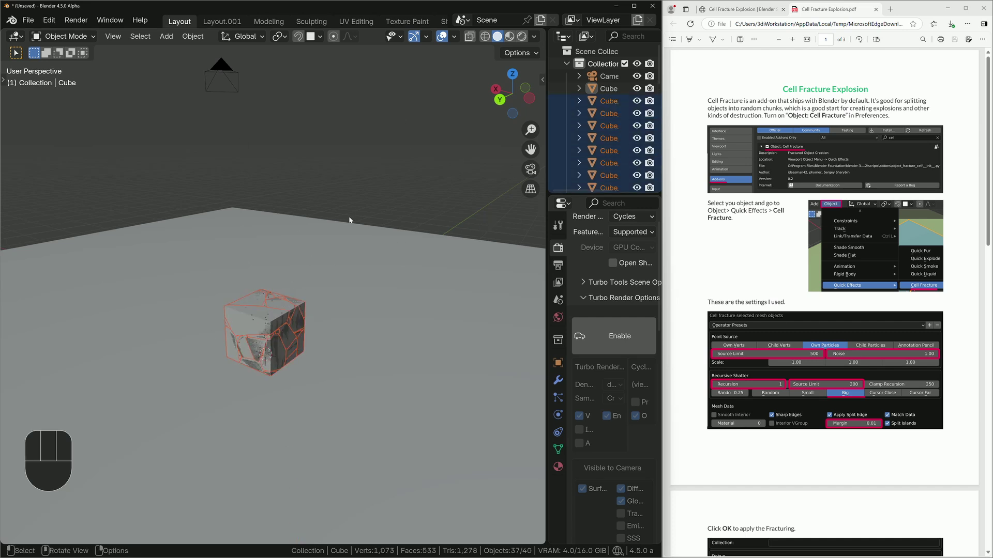
- Move the cube's shards into a new collection named "fractured" and hide the original cube in the viewport
{"action": "key", "text": "m"}
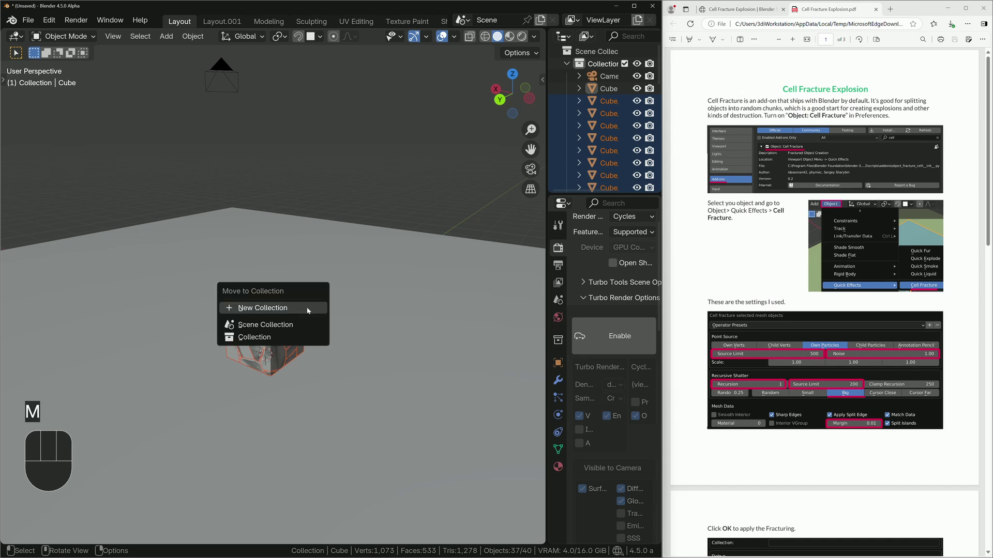
{"action": "left_click", "coordinate": [265, 305]}
{"action": "type", "text": "fractured"}
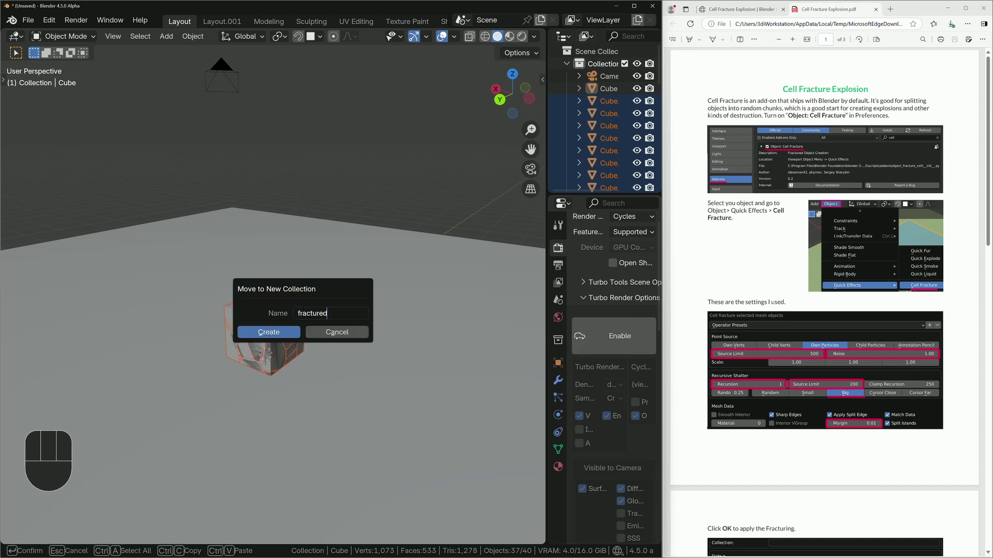
{"action": "key", "text": "Return"}
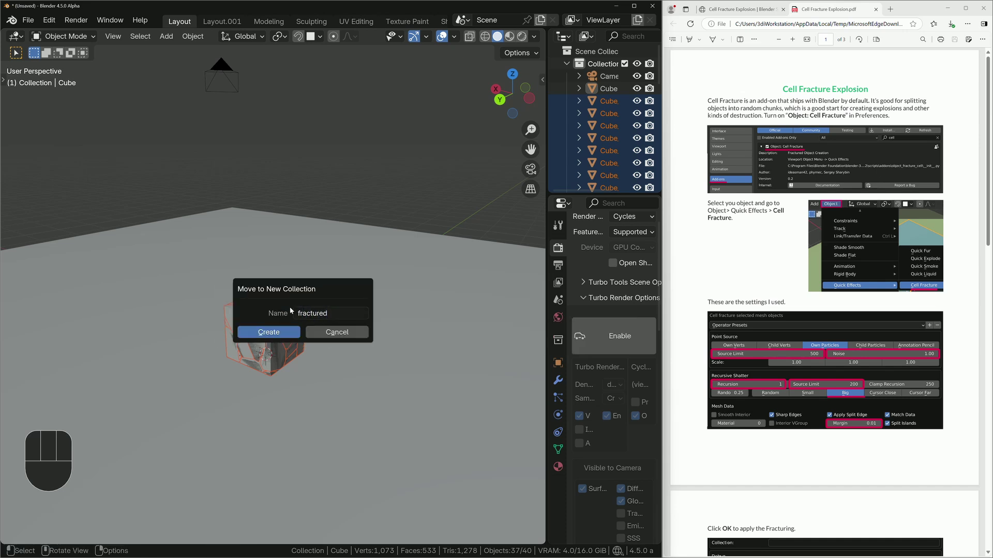
{"action": "key", "text": "Return"}
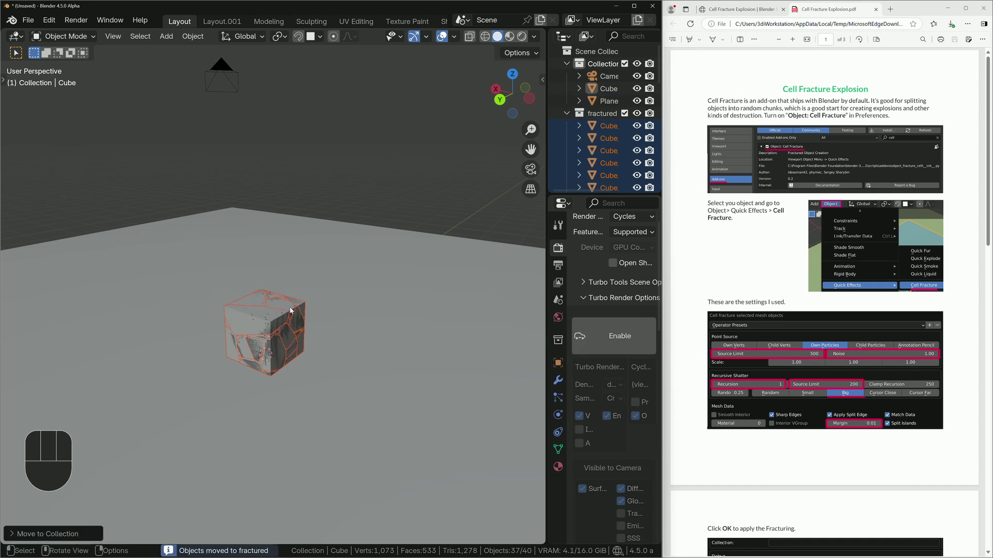
{"action": "left_click", "coordinate": [638, 89]}
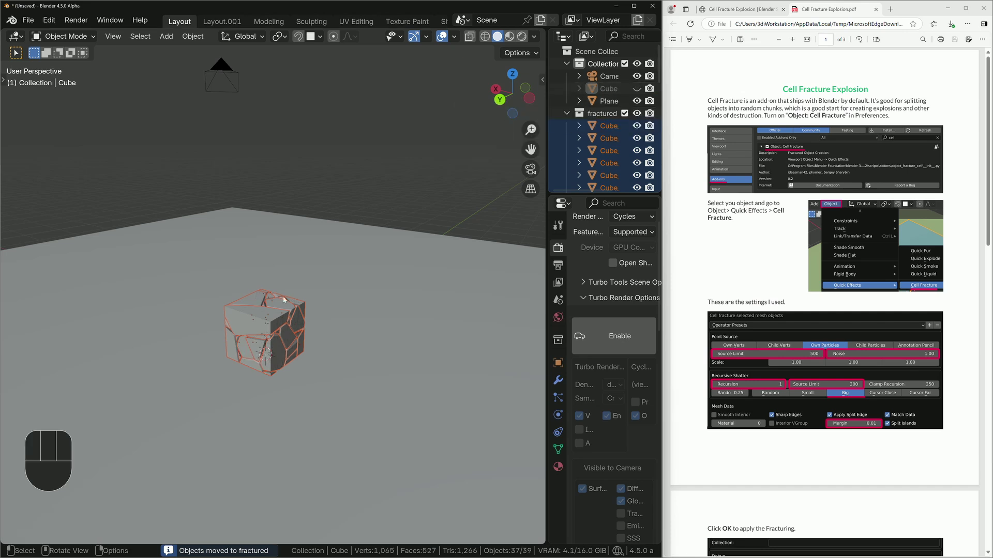
{"action": "mouse_move", "coordinate": [284, 302]}
{"action": "left_mouse_down"}
{"action": "mouse_move", "coordinate": [283, 314]}
{"action": "mouse_move", "coordinate": [277, 283]}
{"action": "left_mouse_up"}
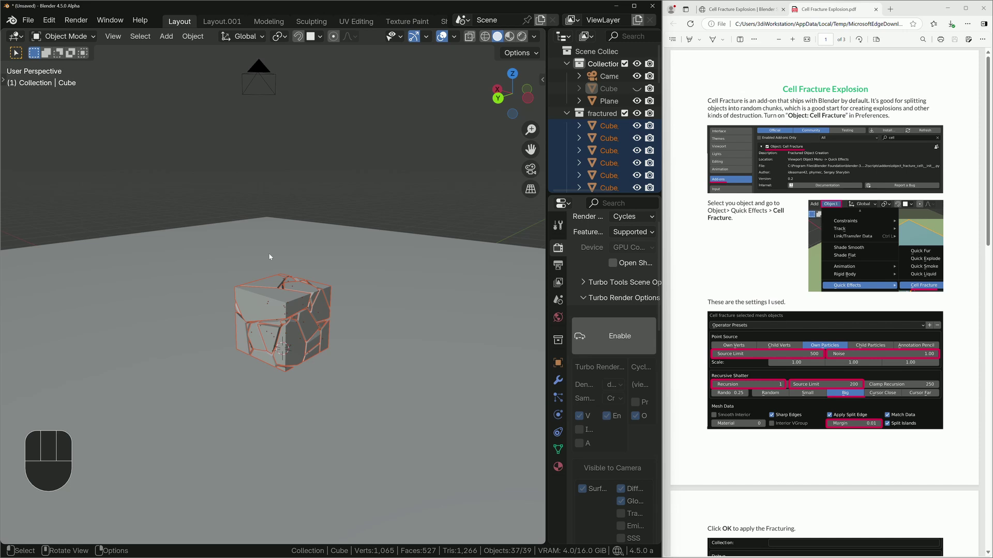
- Add an active rigid body to the large shard at the cube's upper corner
{"action": "left_click", "coordinate": [295, 300]}
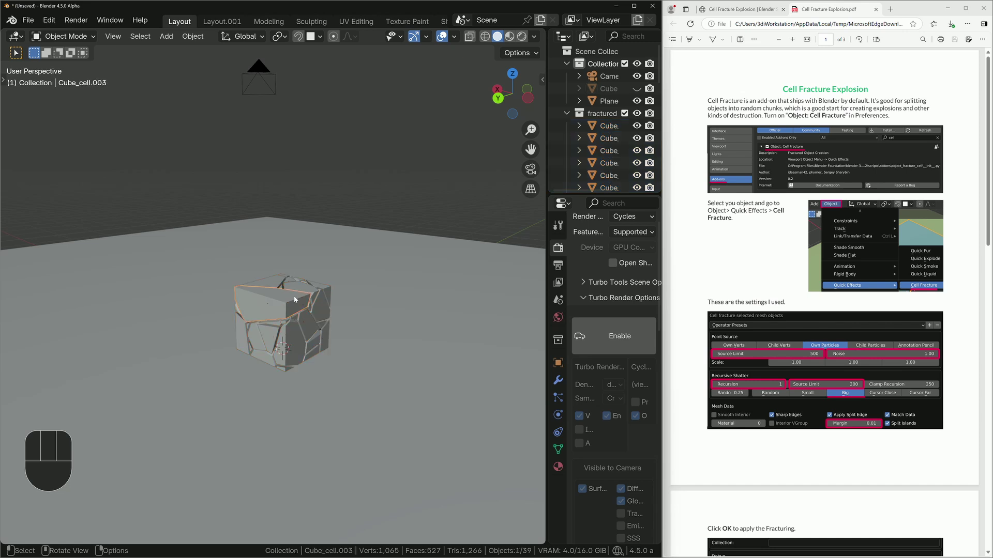
{"action": "left_click_drag", "start_coordinate": [295, 300], "coordinate": [301, 309]}
{"action": "left_click_drag", "start_coordinate": [173, 364], "coordinate": [242, 212]}
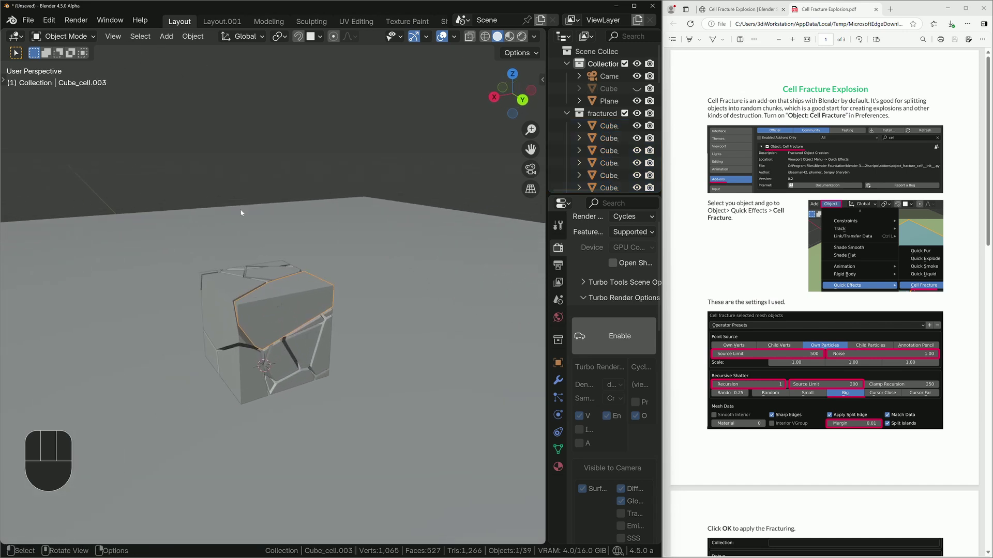
{"action": "left_click", "coordinate": [193, 36]}
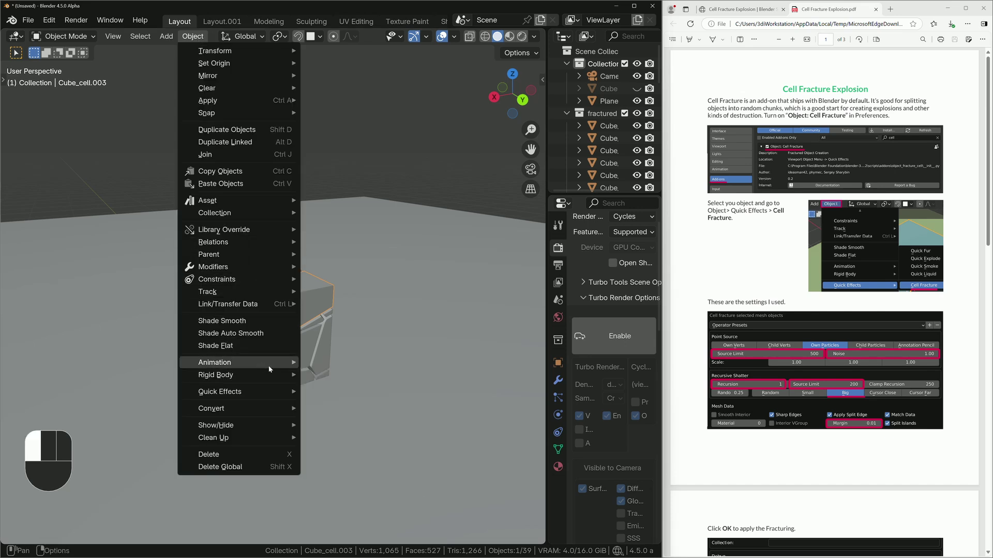
{"action": "mouse_move", "coordinate": [288, 376]}
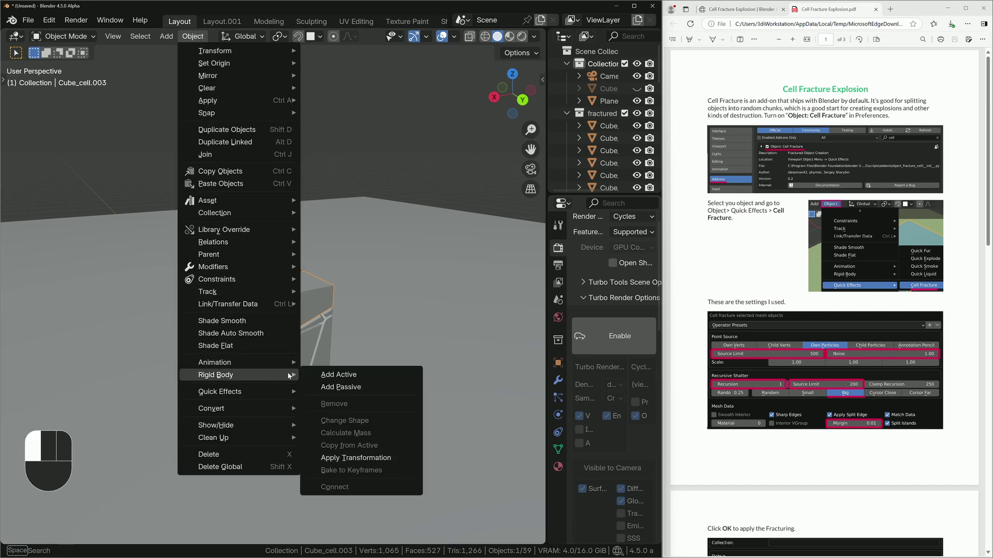
{"action": "left_click", "coordinate": [339, 375]}
{"action": "left_click_drag", "start_coordinate": [301, 267], "coordinate": [341, 274]}
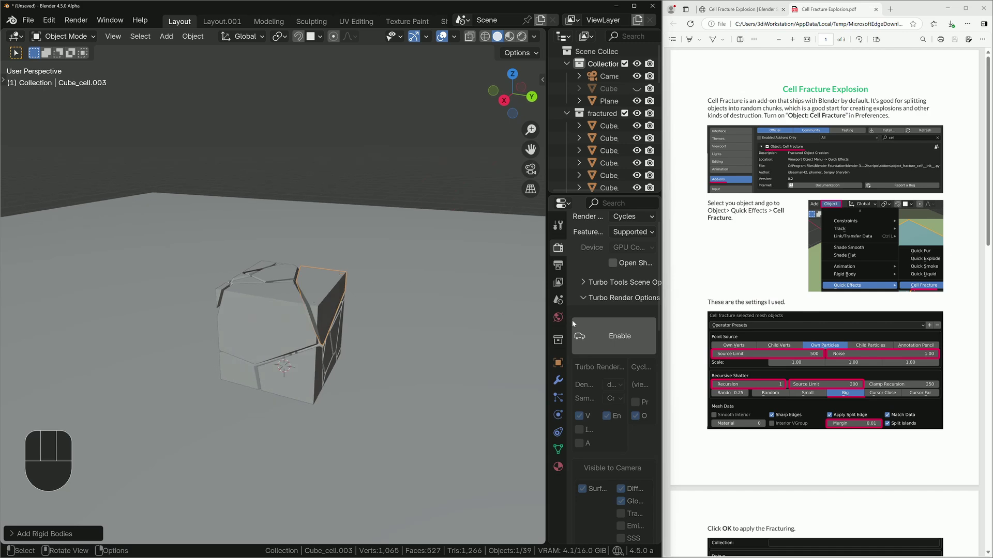
- Set the shard's rigid body collision shape to Mesh and its surface response friction to 1
{"action": "scroll", "coordinate": [734, 324], "scroll_direction": "down", "scroll_amount": 3}
{"action": "scroll", "coordinate": [734, 326], "scroll_direction": "down", "scroll_amount": 15}
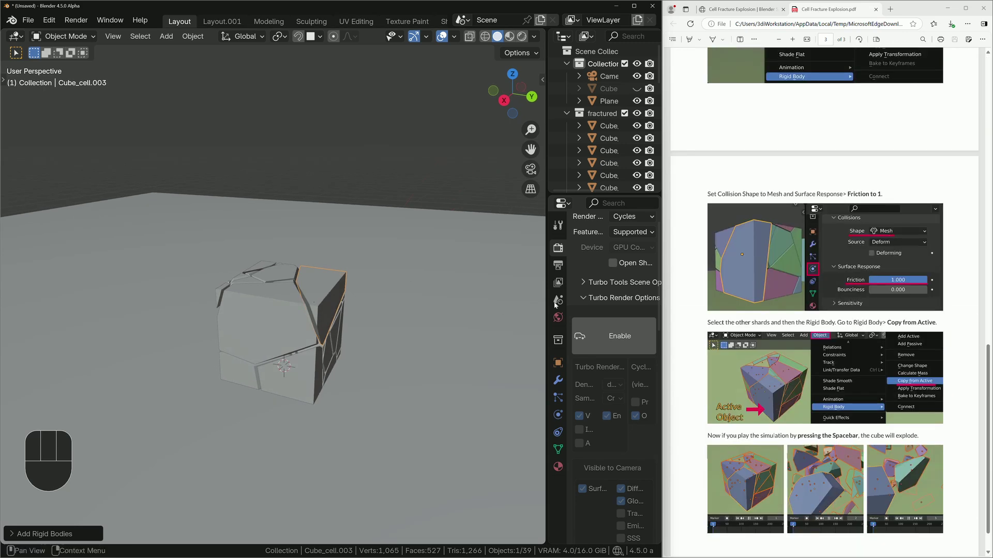
{"action": "left_click", "coordinate": [558, 415]}
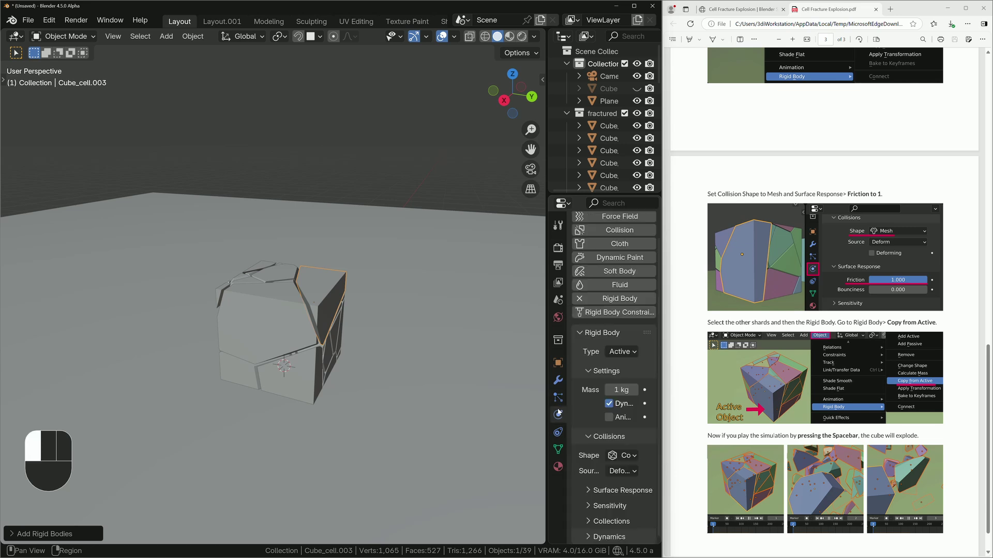
{"action": "left_click_drag", "start_coordinate": [542, 300], "coordinate": [457, 299]}
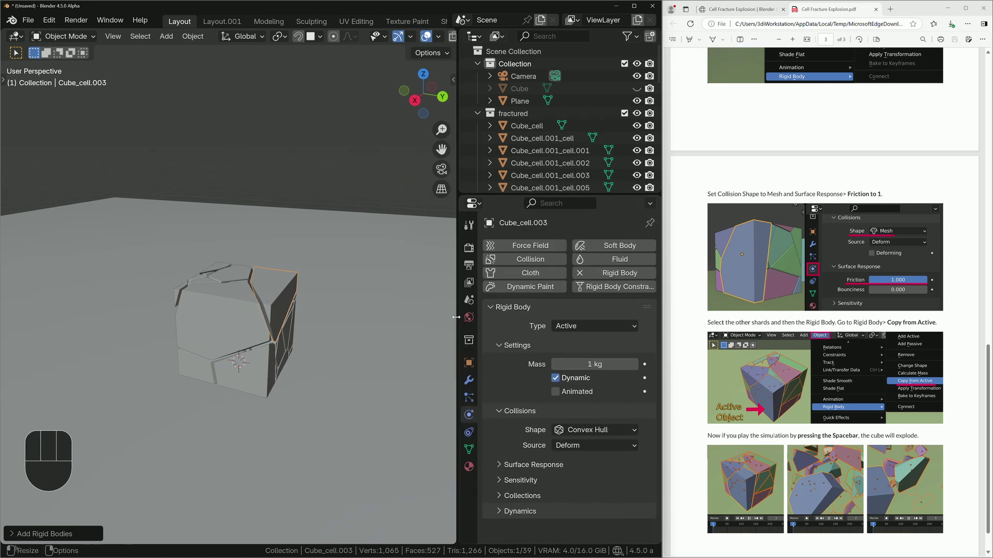
{"action": "left_click", "coordinate": [594, 430]}
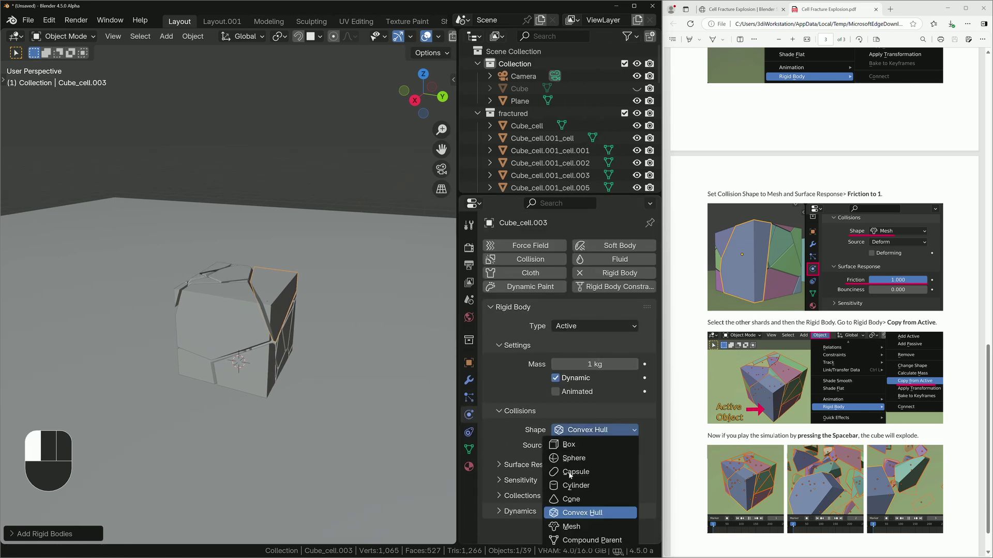
{"action": "left_click", "coordinate": [573, 527]}
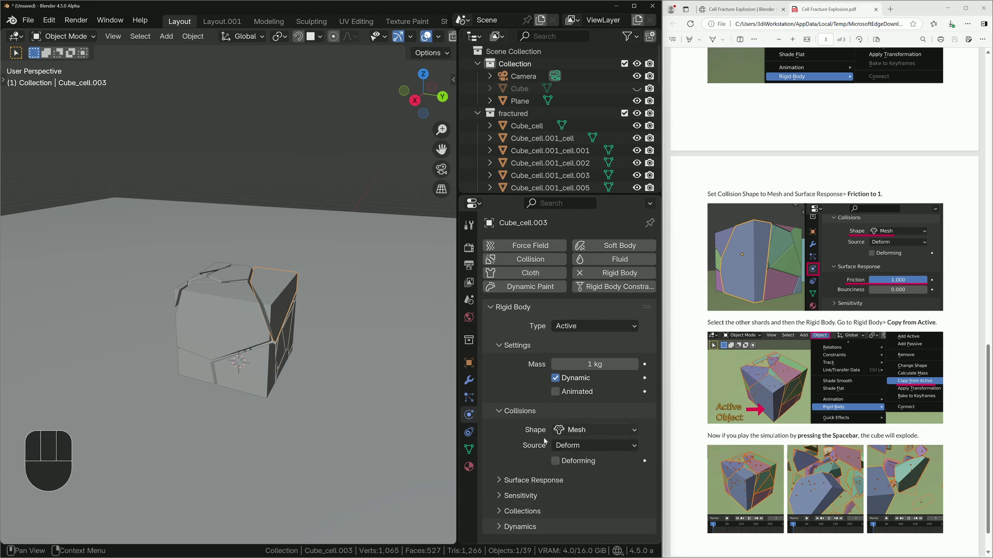
{"action": "left_click", "coordinate": [504, 480]}
{"action": "left_click_drag", "start_coordinate": [585, 500], "coordinate": [638, 500]}
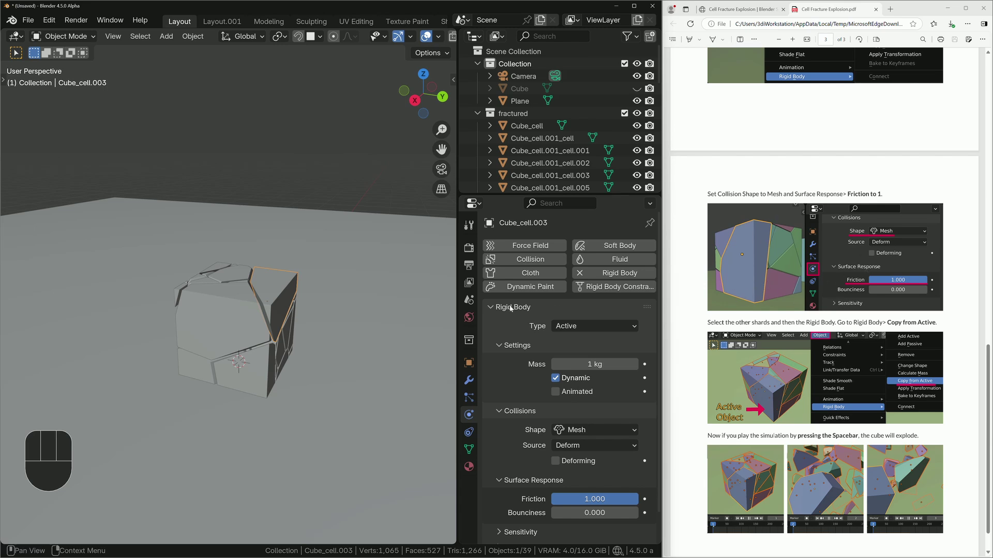
- Select all objects in the fractured collection and copy the rigid body settings from the active shard to them
{"action": "left_click_drag", "start_coordinate": [239, 331], "coordinate": [281, 286]}
{"action": "left_click", "coordinate": [496, 113]}
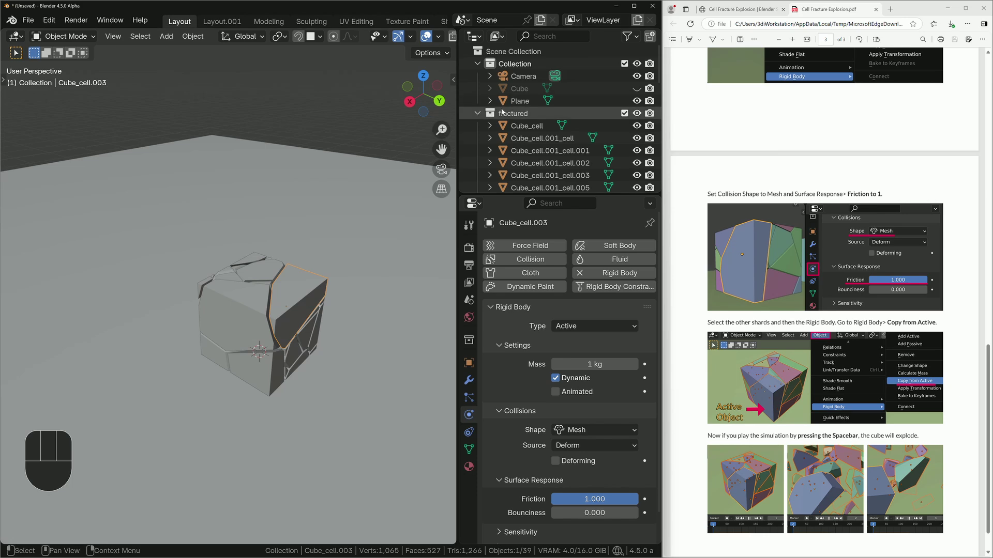
{"action": "right_click", "coordinate": [497, 113]}
{"action": "left_click", "coordinate": [451, 141]}
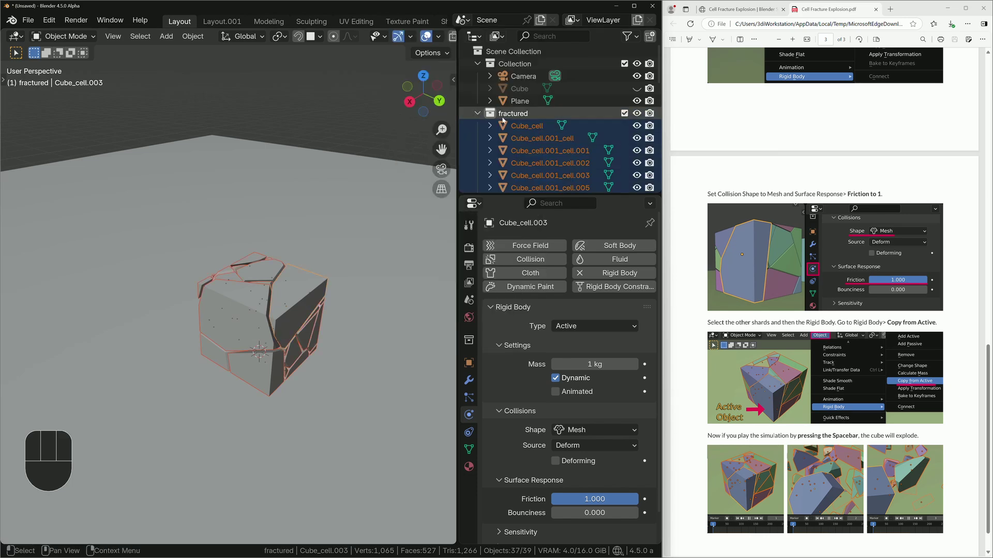
{"action": "left_click_drag", "start_coordinate": [320, 320], "coordinate": [289, 293]}
{"action": "left_click", "coordinate": [193, 36]}
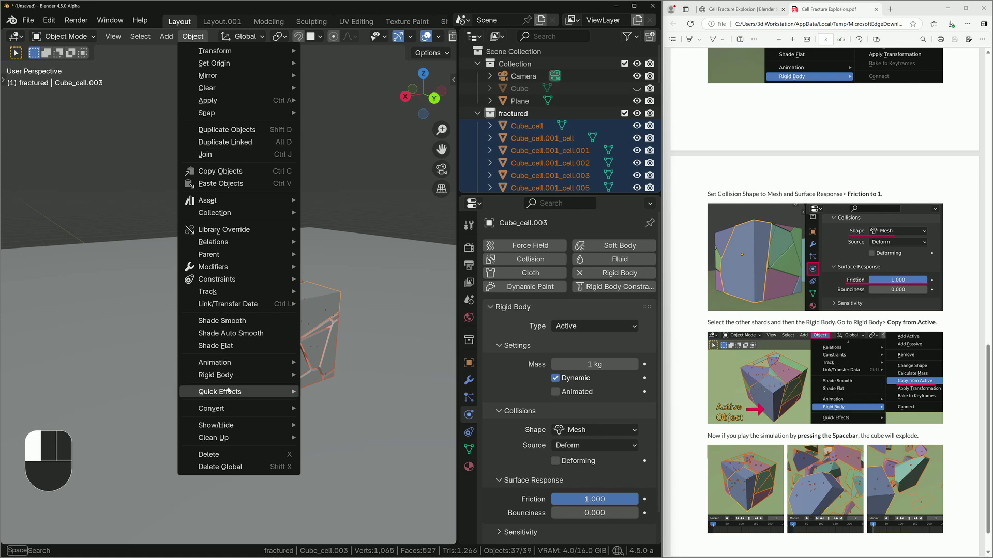
{"action": "mouse_move", "coordinate": [275, 375]}
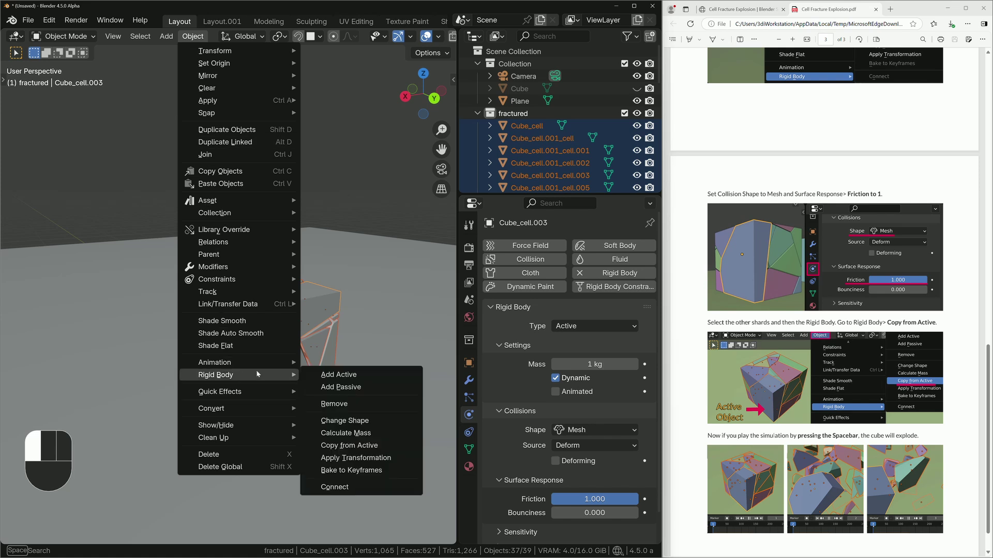
{"action": "left_click", "coordinate": [369, 447]}
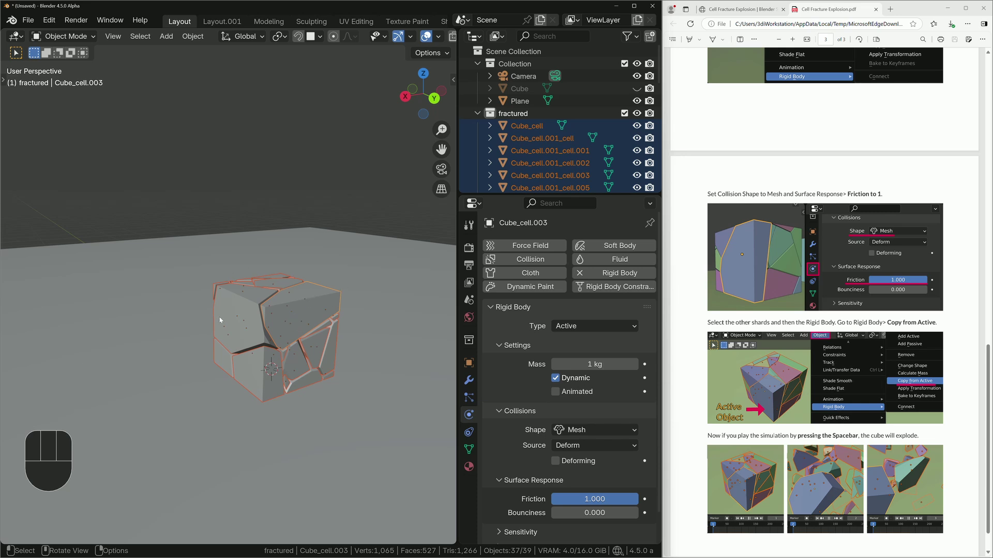
- Select another large shard on the cube's side and check its rigid body collision shape and friction
{"action": "left_click", "coordinate": [326, 295]}
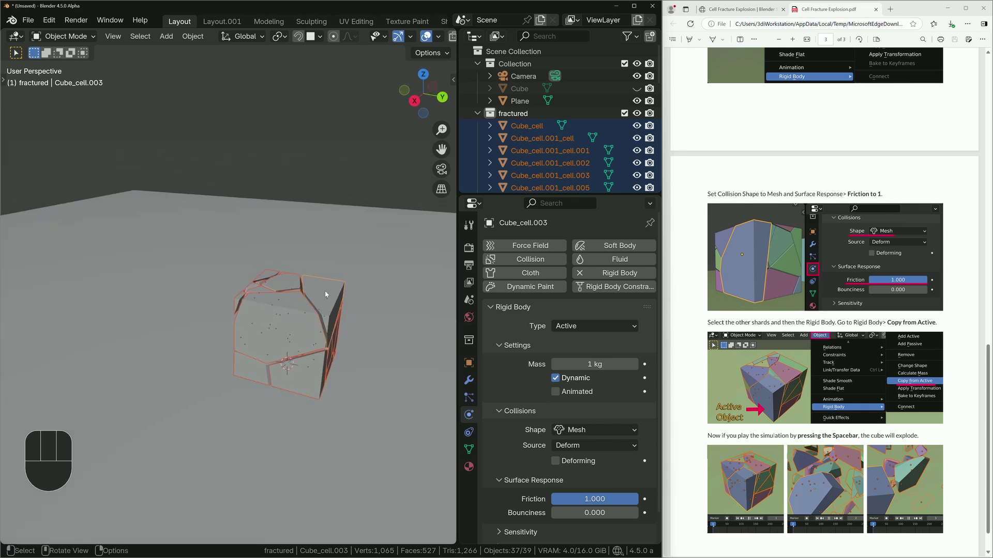
{"action": "key", "text": "KP_Decimal"}
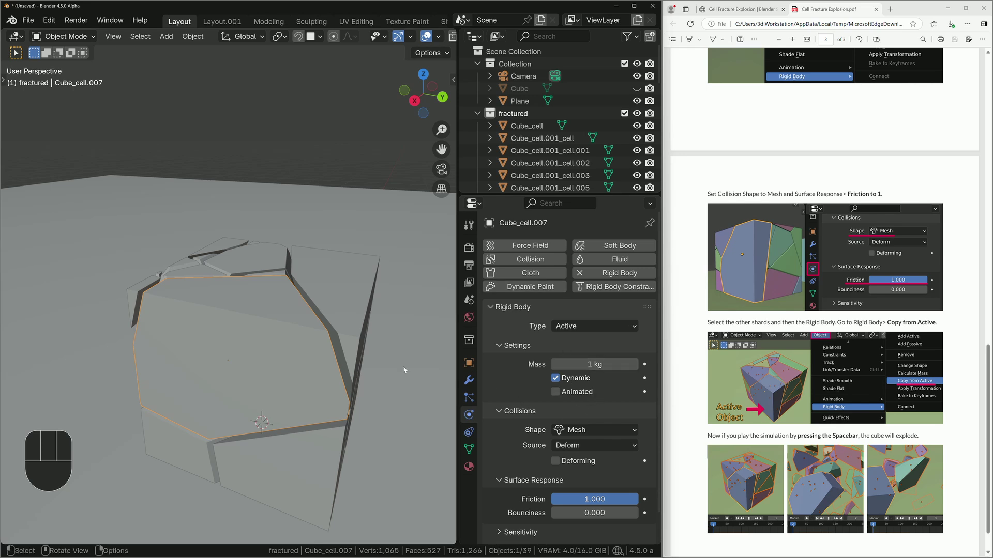
{"action": "scroll", "coordinate": [314, 248], "scroll_direction": "down", "scroll_amount": 6}
{"action": "left_click_drag", "start_coordinate": [314, 279], "coordinate": [293, 317]}
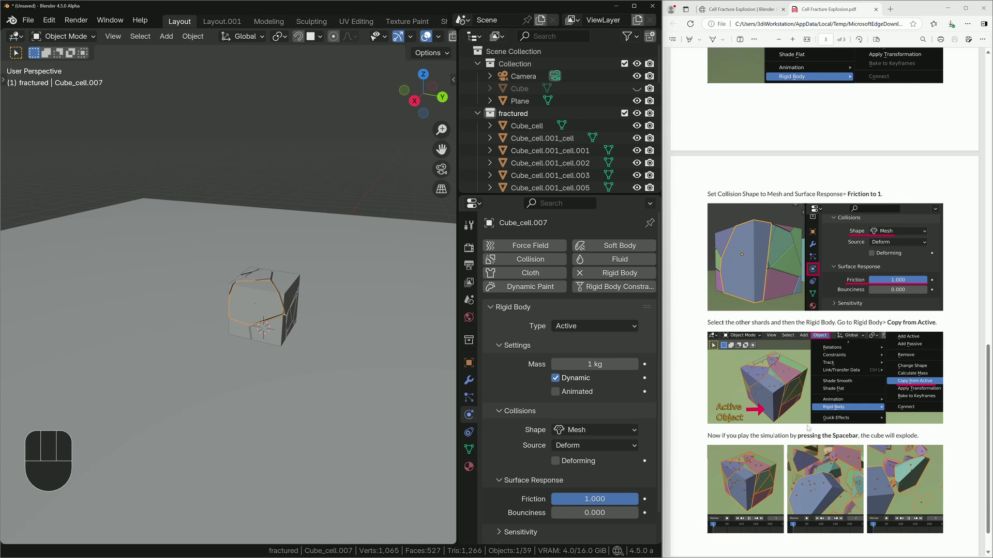
{"action": "left_click_drag", "start_coordinate": [372, 315], "coordinate": [205, 210]}
{"action": "scroll", "coordinate": [205, 210], "scroll_direction": "down", "scroll_amount": 5}
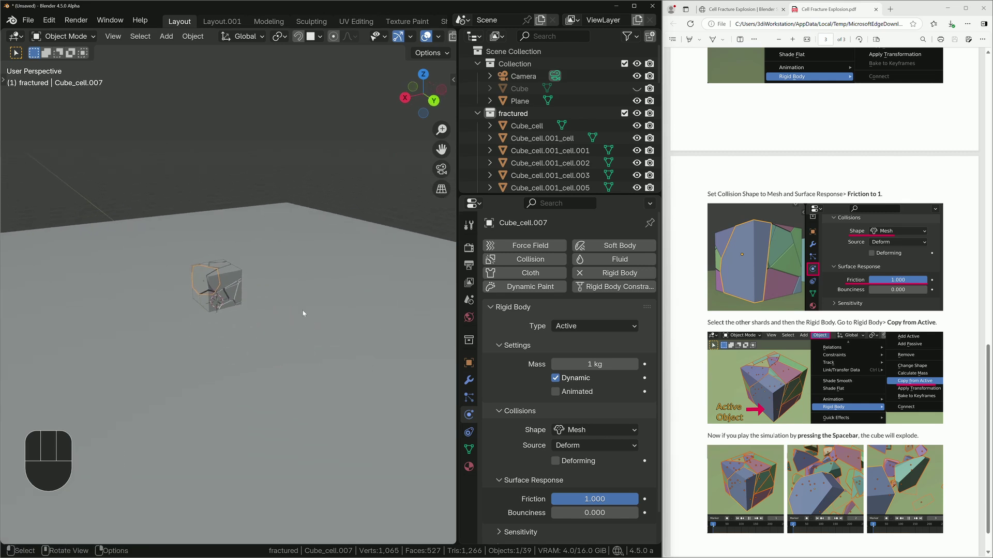
- Play the explosion simulation to watch how the shards move around the ground plane, stop it and return to the first frame
{"action": "key", "text": "space"}
{"action": "left_click_drag", "start_coordinate": [256, 253], "coordinate": [235, 416]}
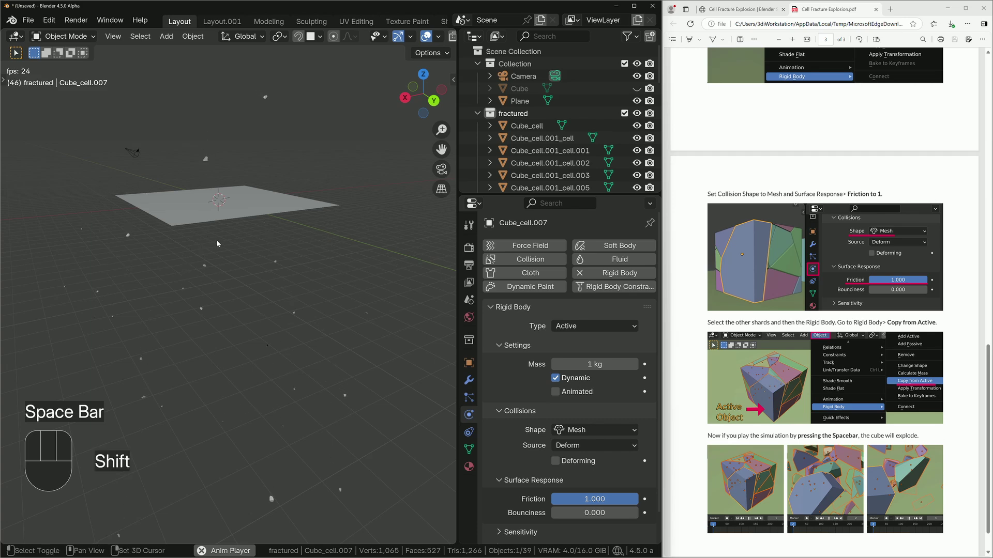
{"action": "left_click_drag", "start_coordinate": [216, 240], "coordinate": [238, 297]}
{"action": "left_click_drag", "start_coordinate": [238, 297], "coordinate": [252, 209]}
{"action": "key", "text": "space"}
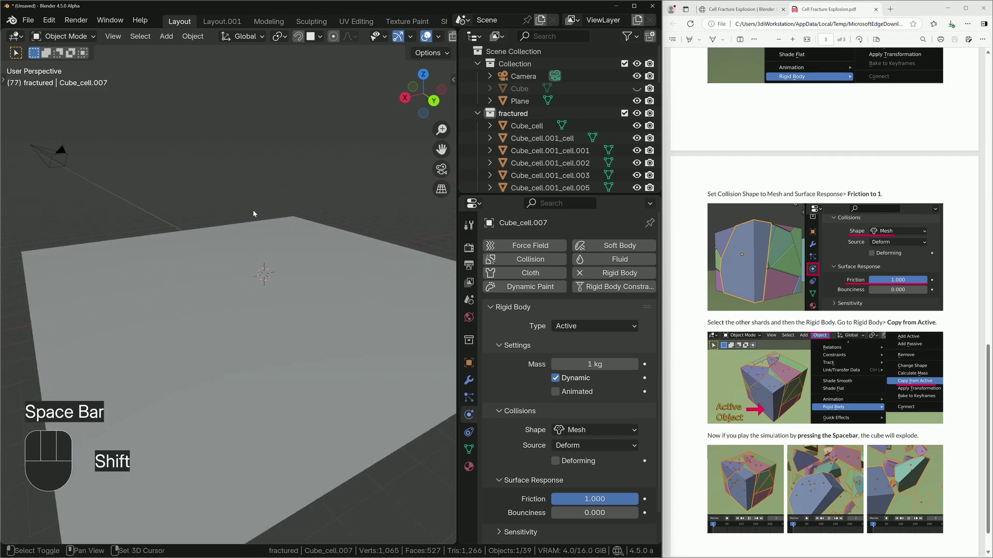
{"action": "key", "text": "shift+Left"}
{"action": "scroll", "coordinate": [259, 275], "scroll_direction": "up", "scroll_amount": 7}
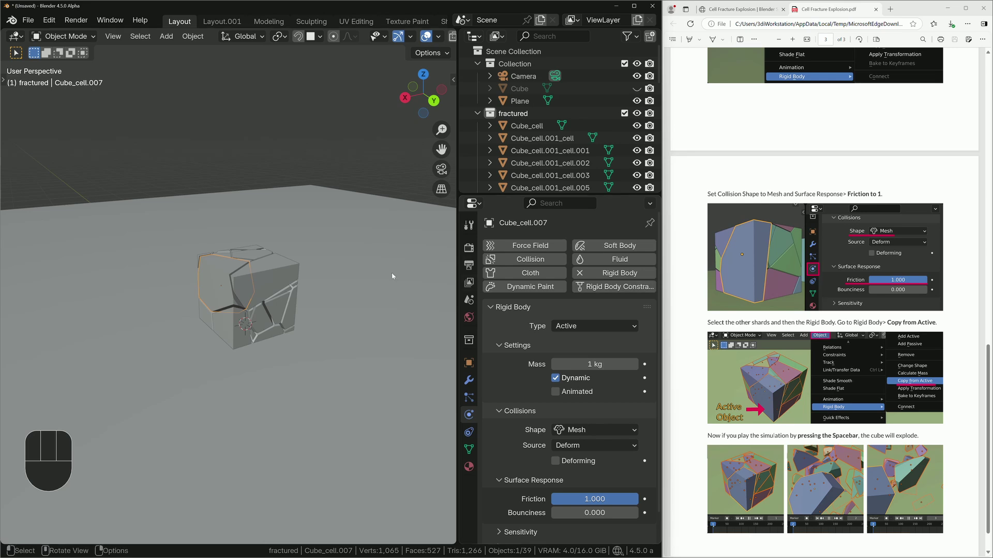
- Add a rigid body to the ground plane and set its type to Passive
{"action": "left_click_drag", "start_coordinate": [228, 251], "coordinate": [242, 295]}
{"action": "mouse_move", "coordinate": [242, 294]}
{"action": "left_mouse_down"}
{"action": "mouse_move", "coordinate": [231, 287]}
{"action": "mouse_move", "coordinate": [225, 297]}
{"action": "left_mouse_up"}
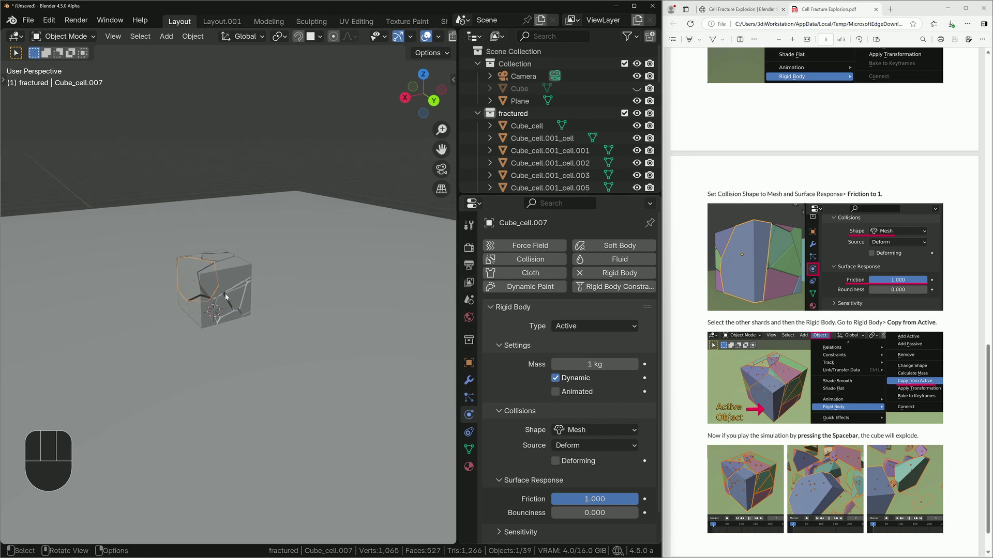
{"action": "left_click", "coordinate": [318, 202]}
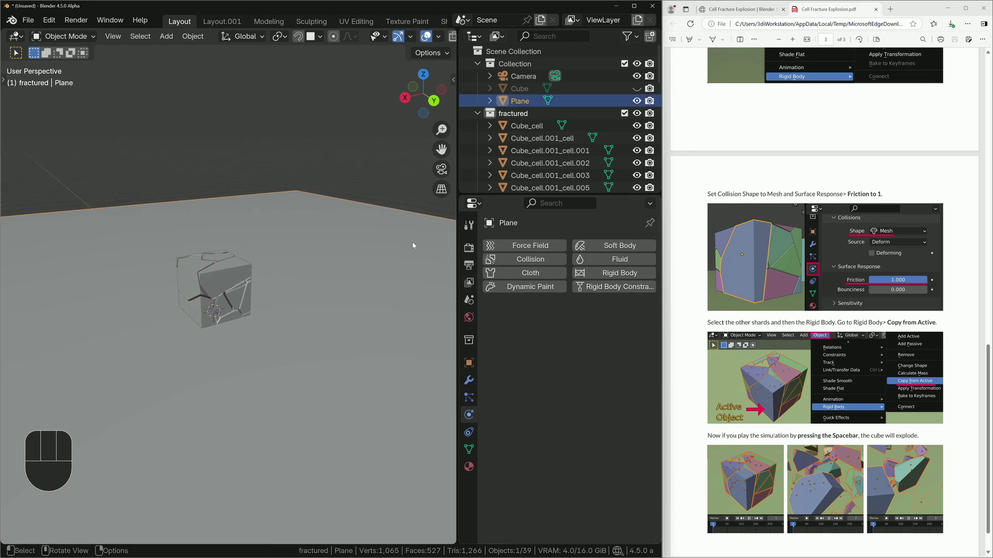
{"action": "left_click", "coordinate": [615, 273]}
{"action": "left_click", "coordinate": [593, 326]}
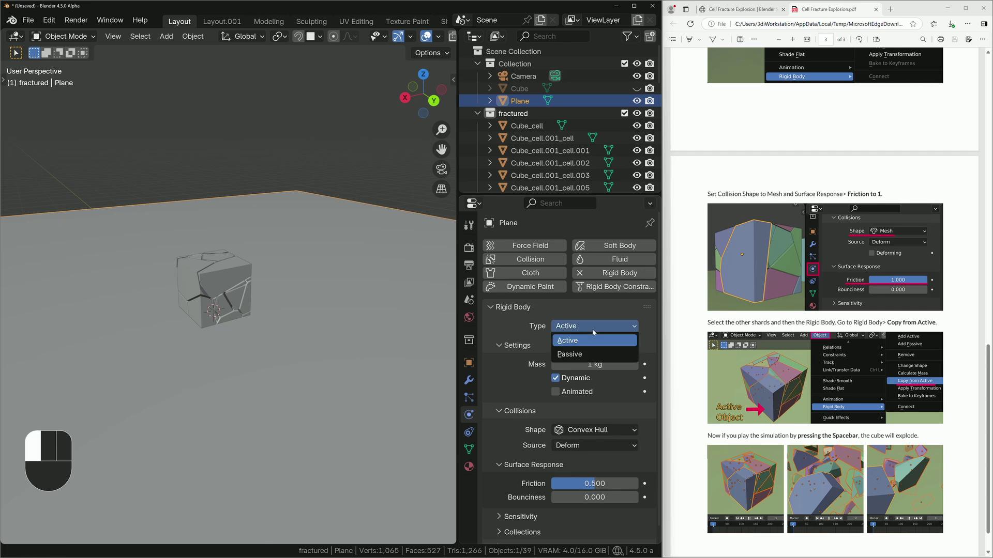
{"action": "left_click", "coordinate": [572, 354]}
- Play the simulation with the passive ground plane to check how the shards collide with it, and stop the playback
{"action": "left_click_drag", "start_coordinate": [235, 226], "coordinate": [284, 364]}
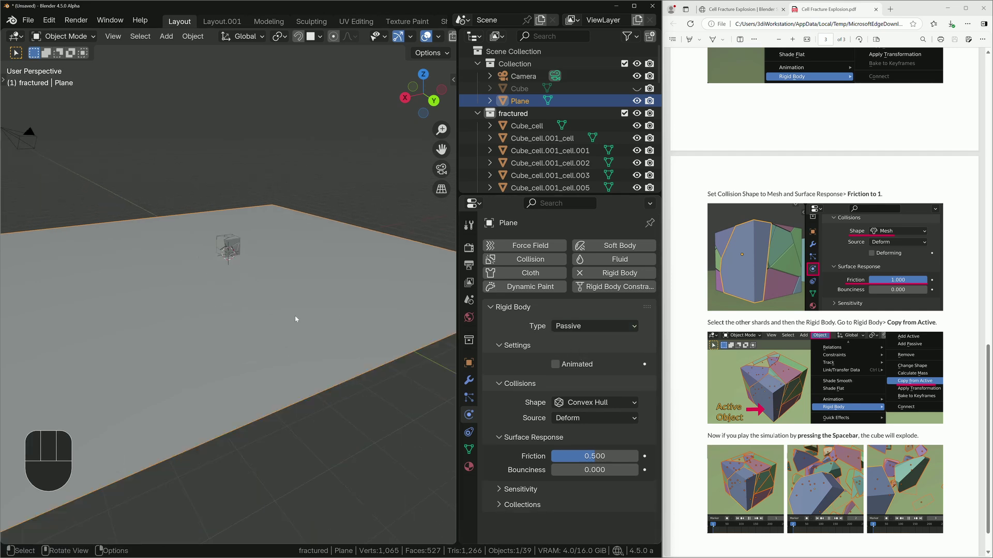
{"action": "key", "text": "space"}
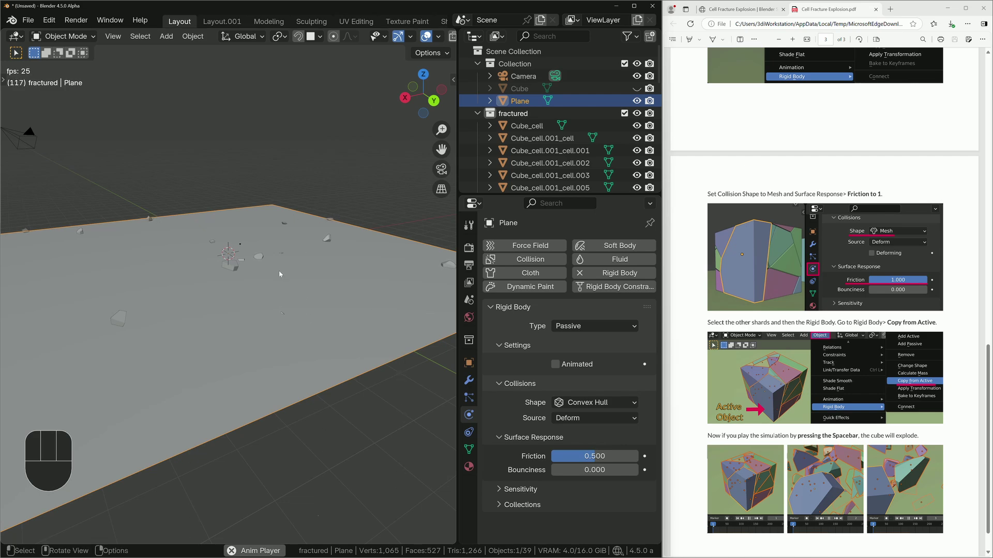
{"action": "key", "text": "space"}
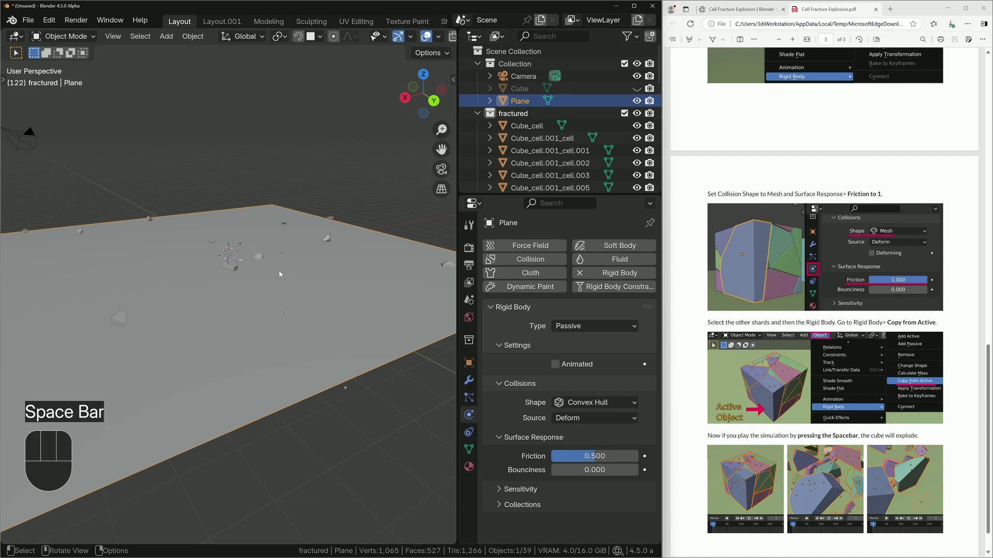